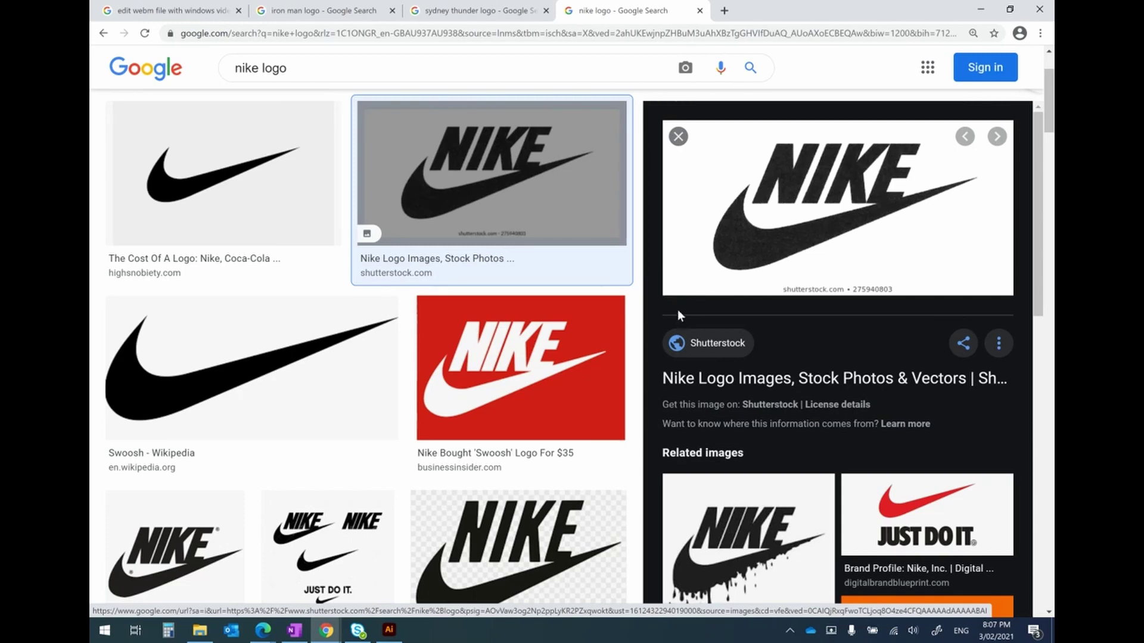
- Switch to the Nike demo drawing in Illustrator, enlarge the swoosh outline and move it lower on the deck
click(389, 630)
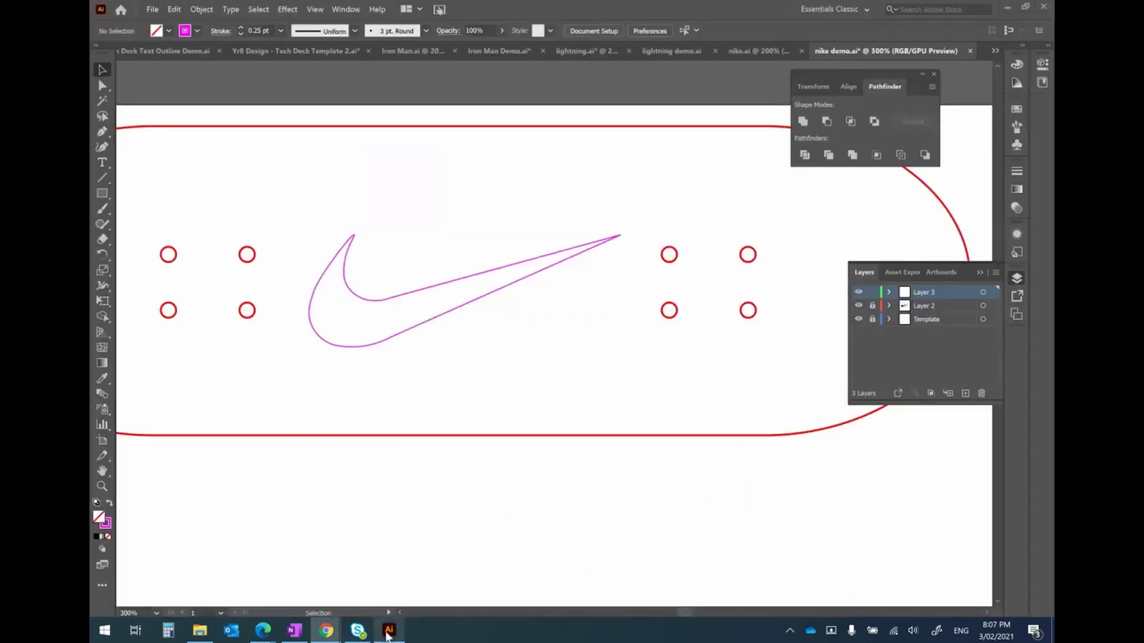
click(416, 292)
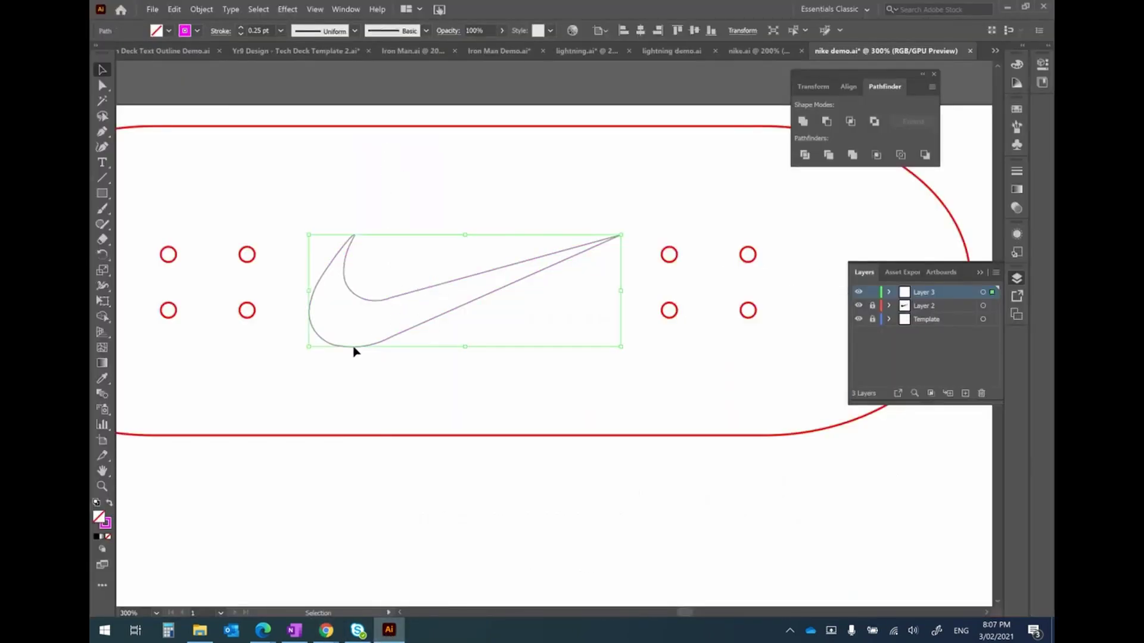
drag(308, 349, 239, 417)
drag(376, 350, 399, 400)
- Add the text NIKE above the swoosh, enlarge it slightly and move it just above the swoosh
click(102, 162)
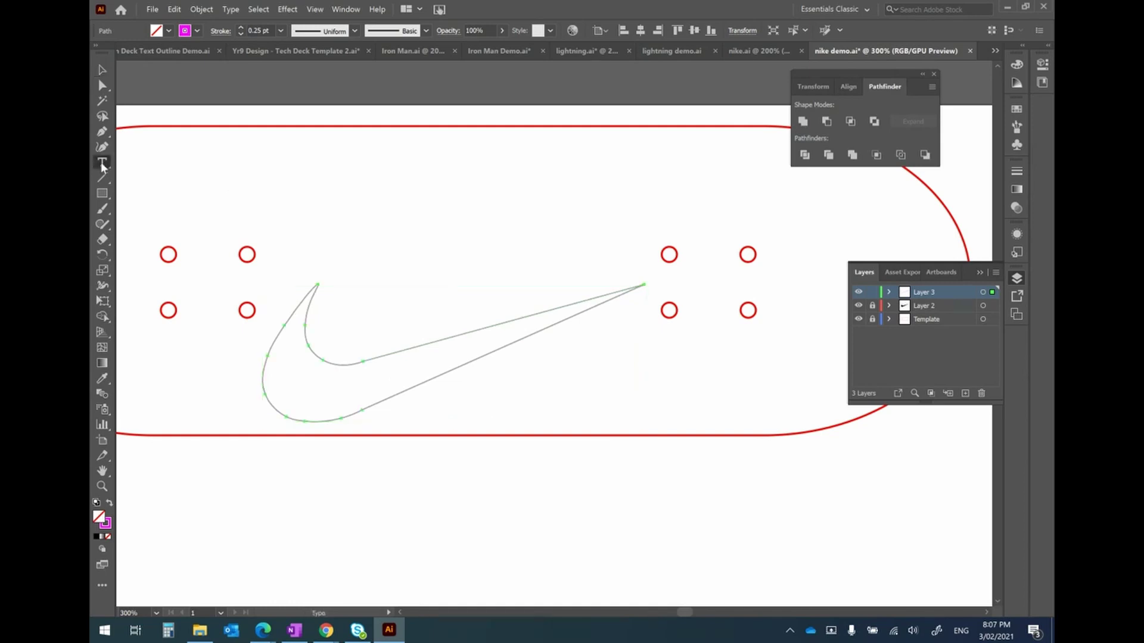
drag(390, 239, 384, 231)
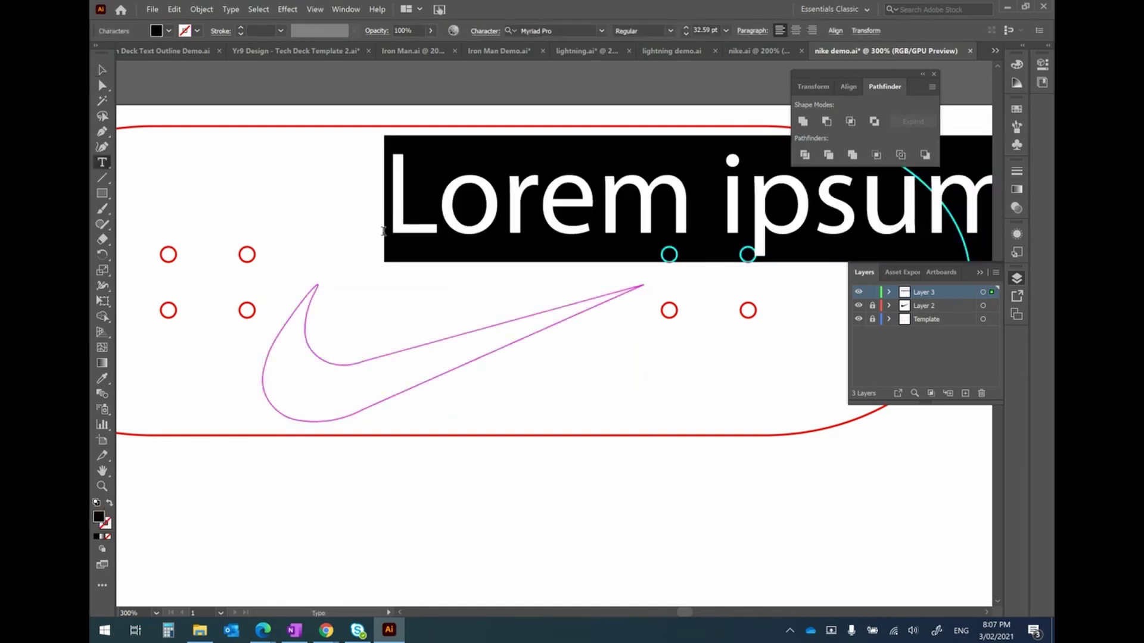
text(NIKE)
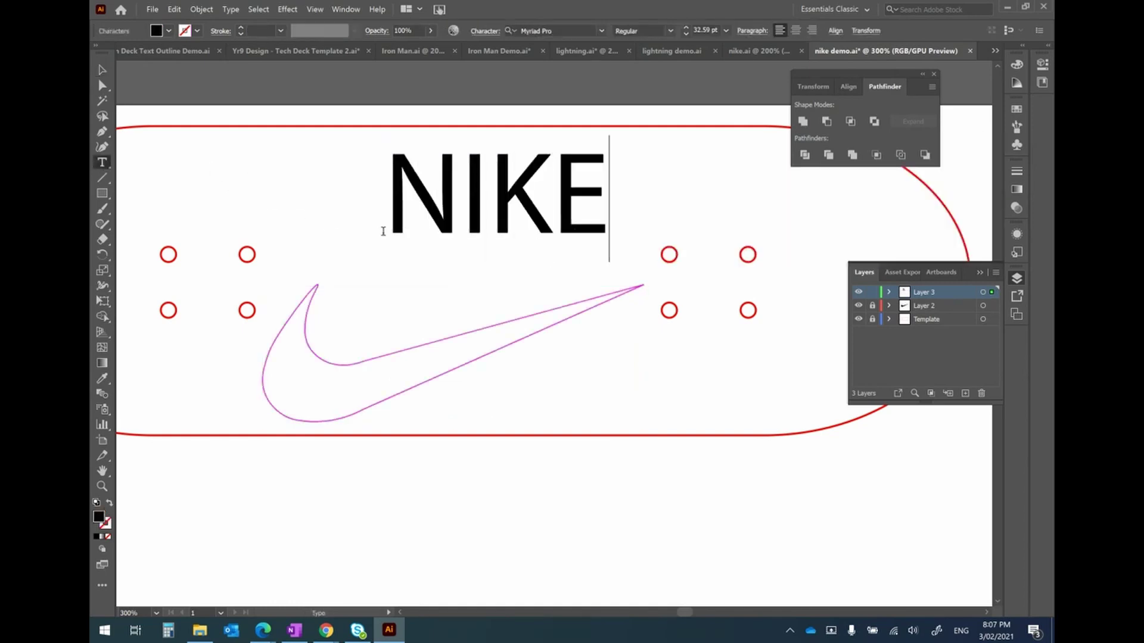
click(102, 69)
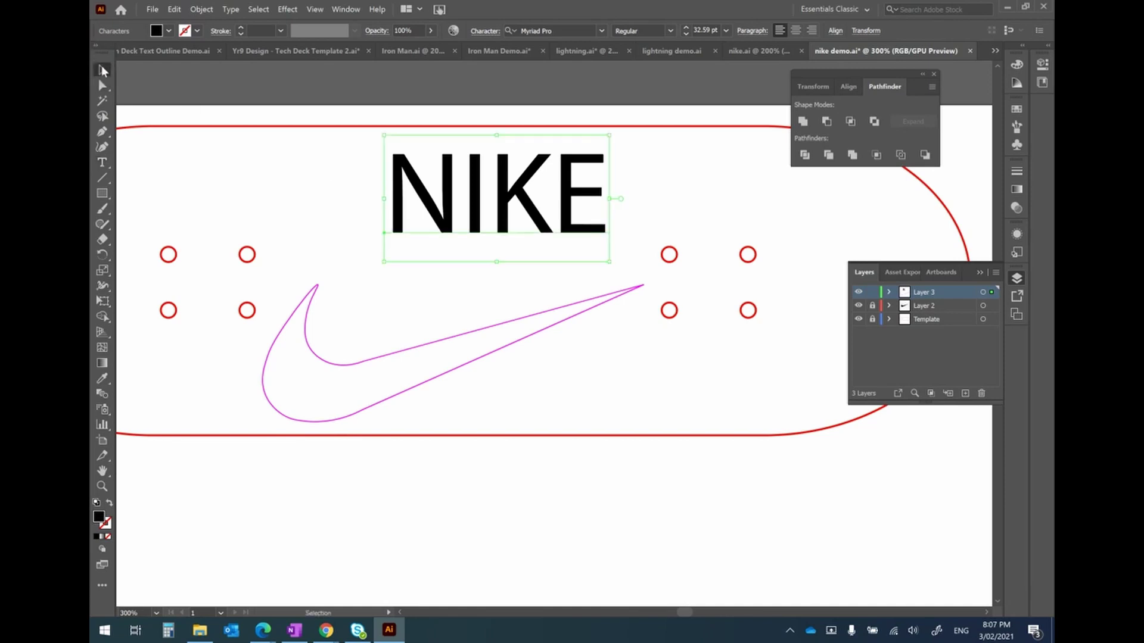
drag(444, 204, 396, 245)
- Change the NIKE text's font to Cooper Black and shift the word so it is centred over the swoosh
click(602, 31)
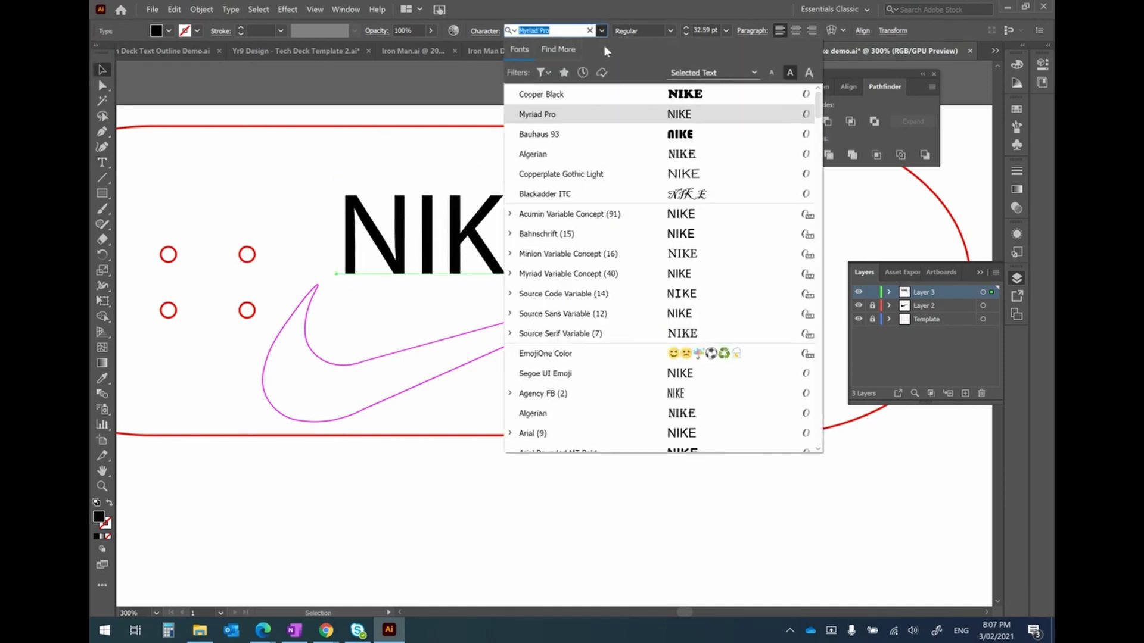
click(590, 98)
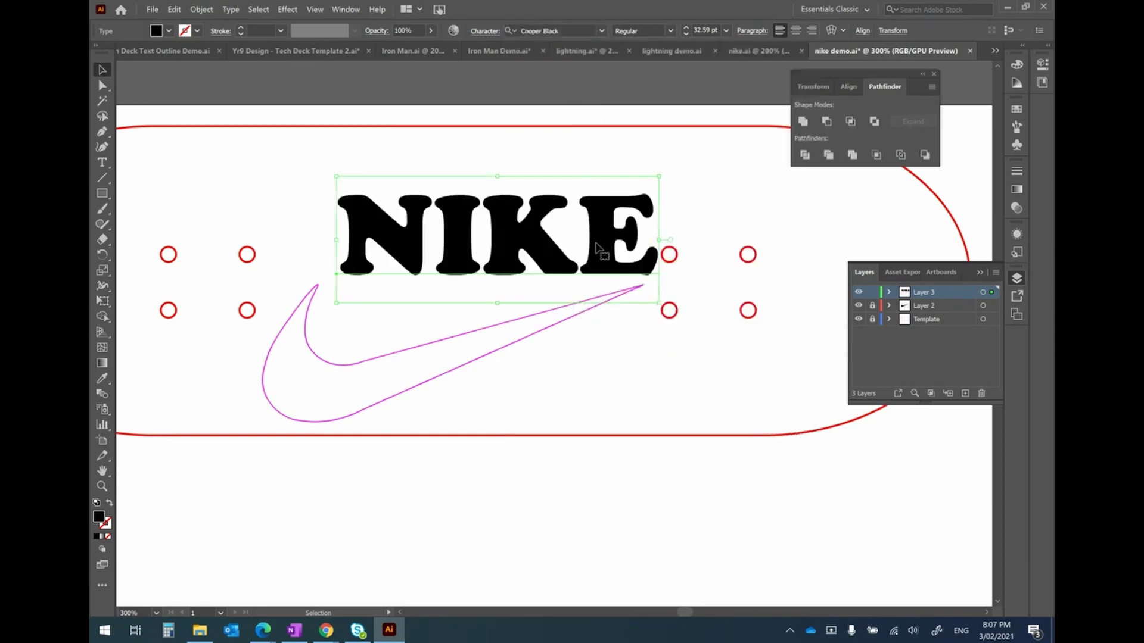
drag(587, 242, 570, 242)
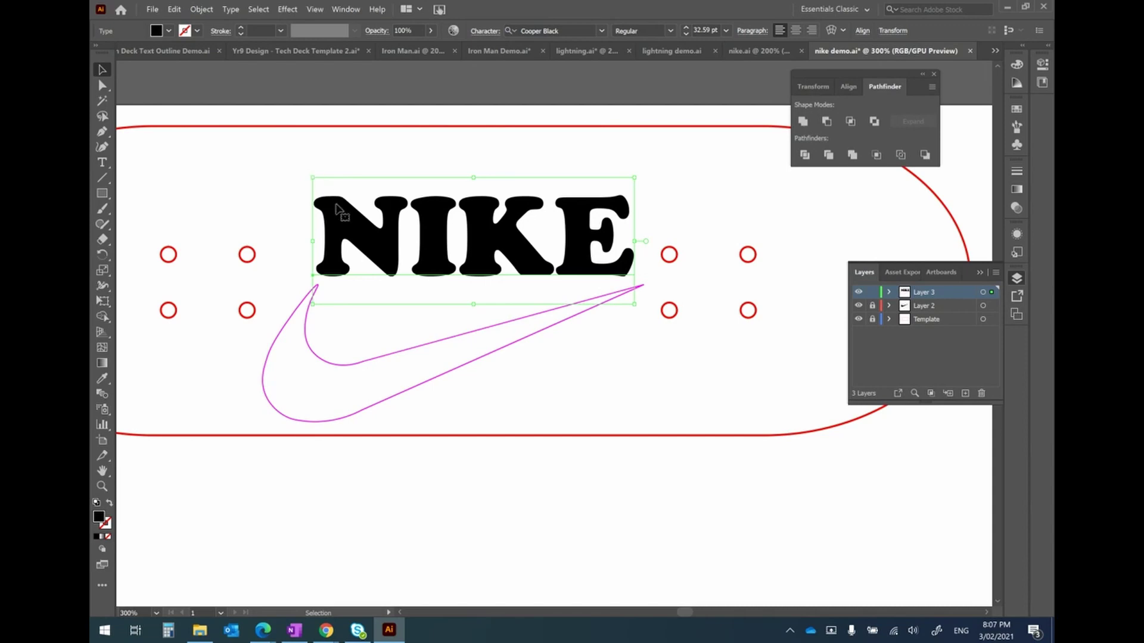
- Convert the NIKE text to outlines and deselect it
click(196, 10)
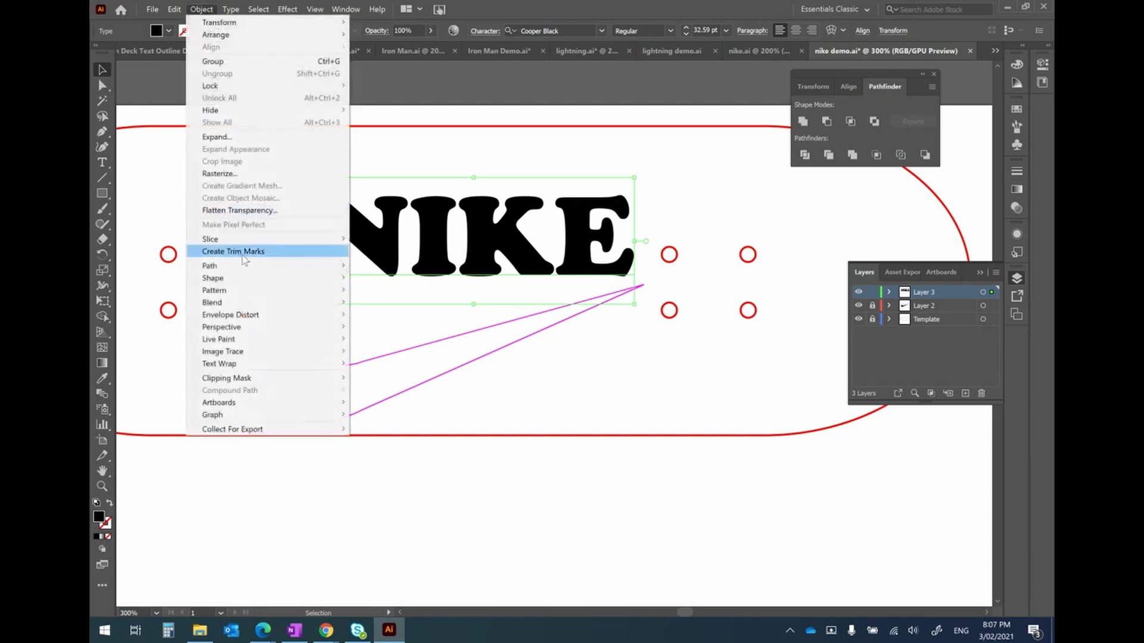
mouse_move(243, 268)
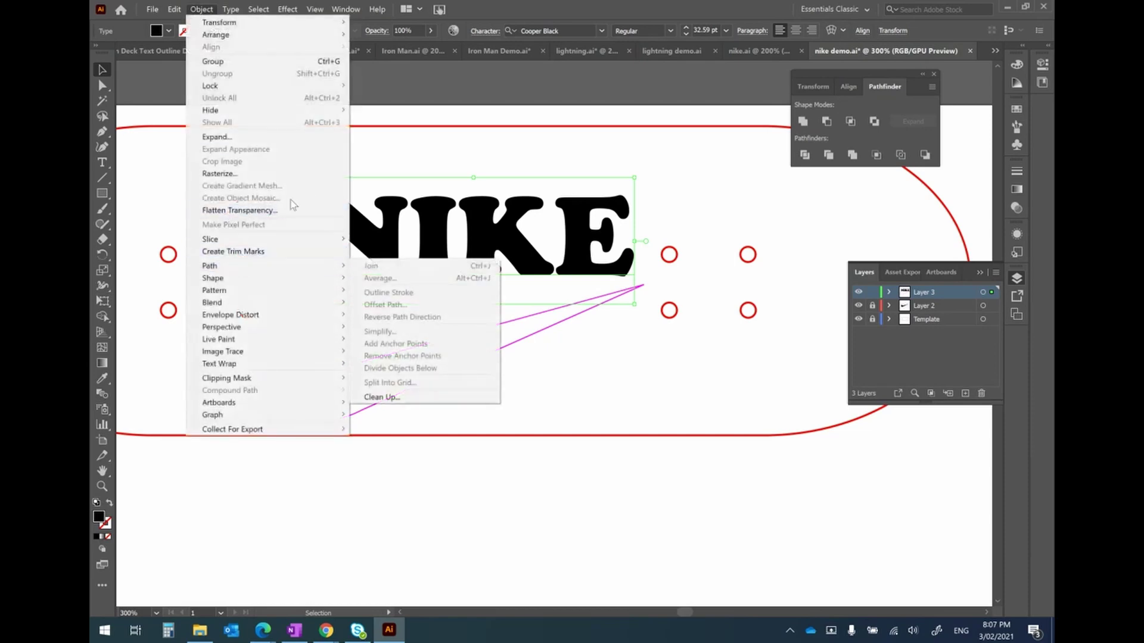
mouse_move(229, 10)
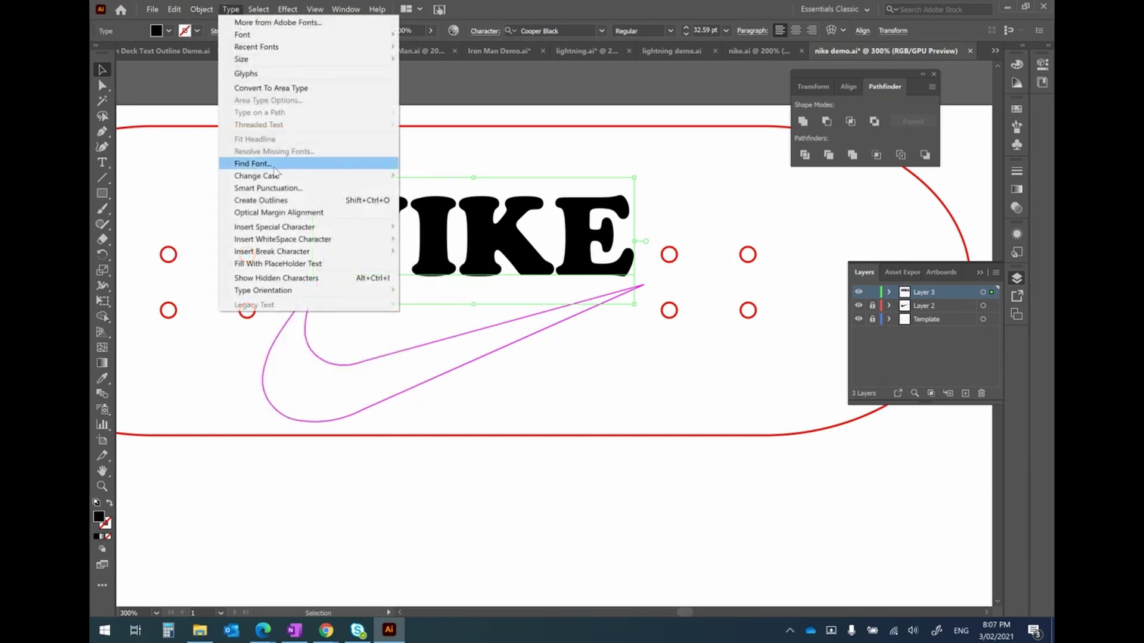
click(277, 201)
click(424, 181)
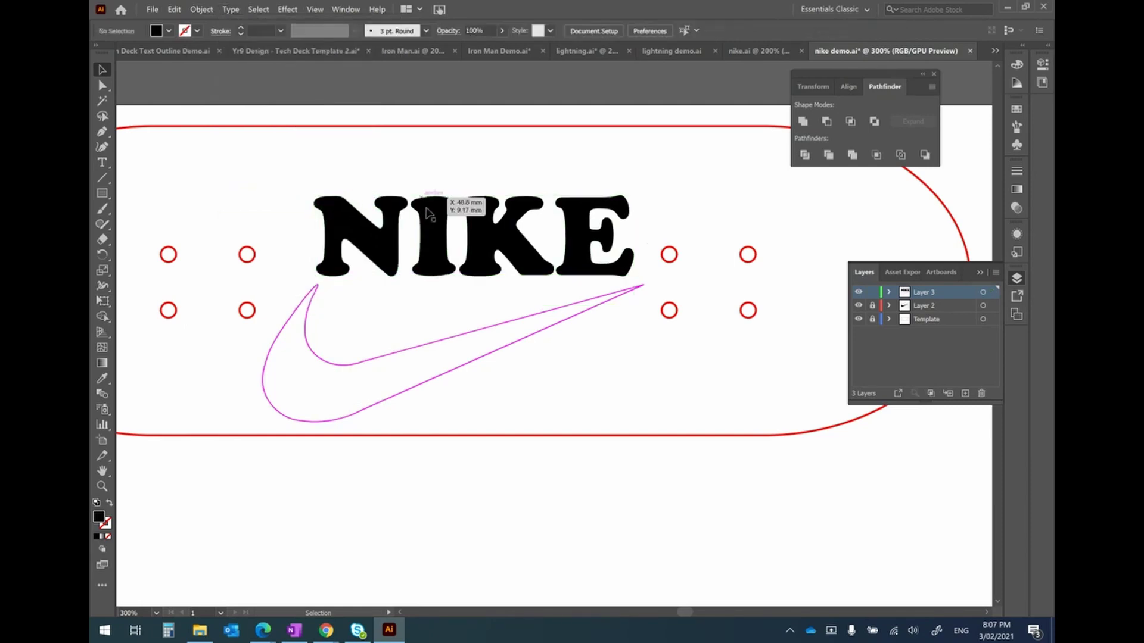
- Move the NIKE lettering down to overlap the swoosh and swap its fill and stroke to leave outlined letters
mouse_move(427, 221)
mouse_down()
mouse_move(419, 240)
mouse_move(402, 224)
mouse_move(418, 240)
mouse_up()
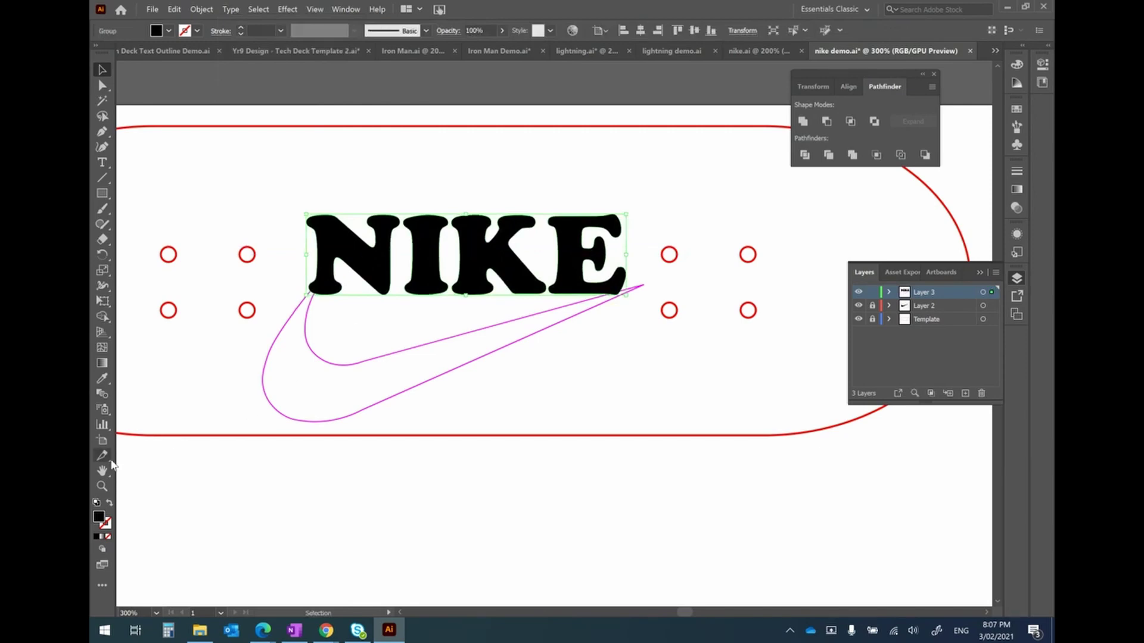
click(110, 504)
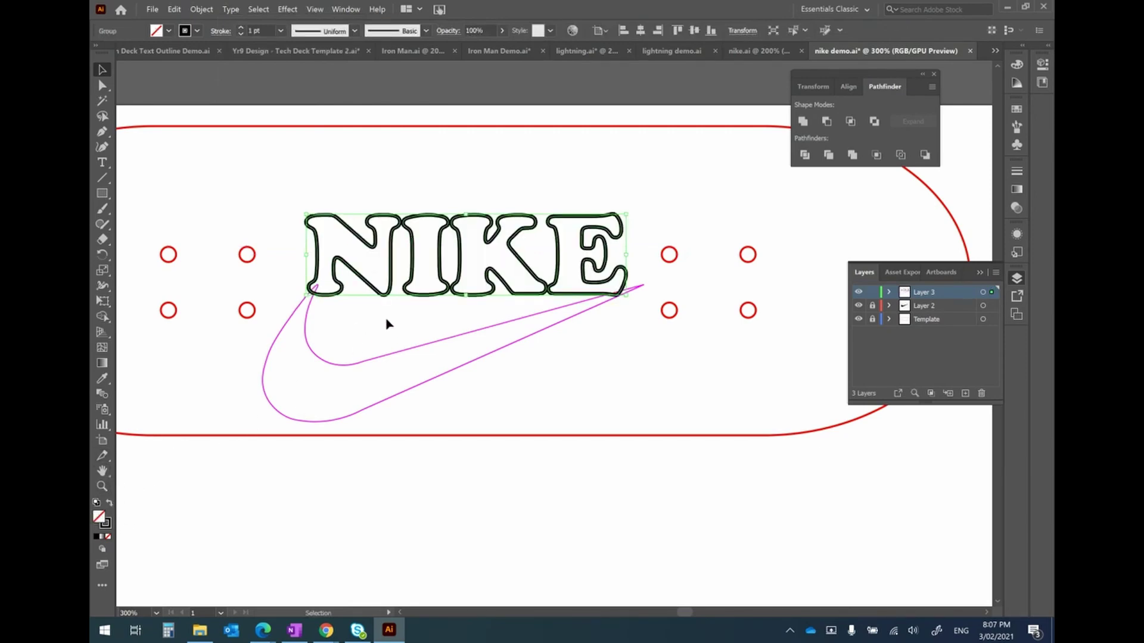
scroll(549, 342, up, 1)
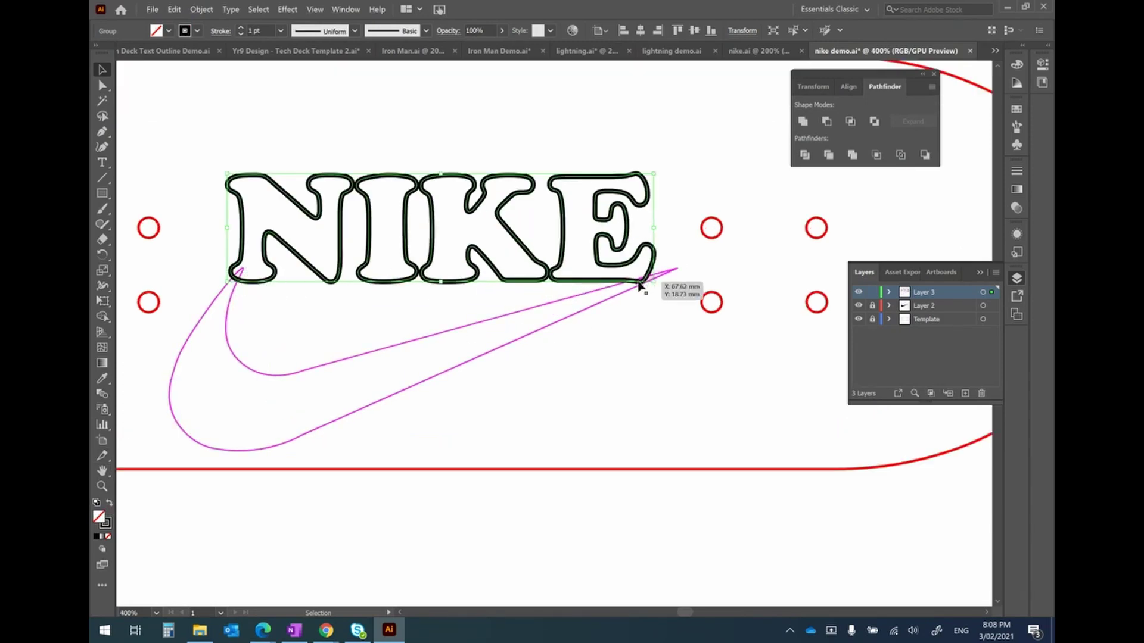
- Select the NIKE lettering together with the swoosh and unite them into one shape with Pathfinder
click(663, 353)
drag(646, 410, 210, 156)
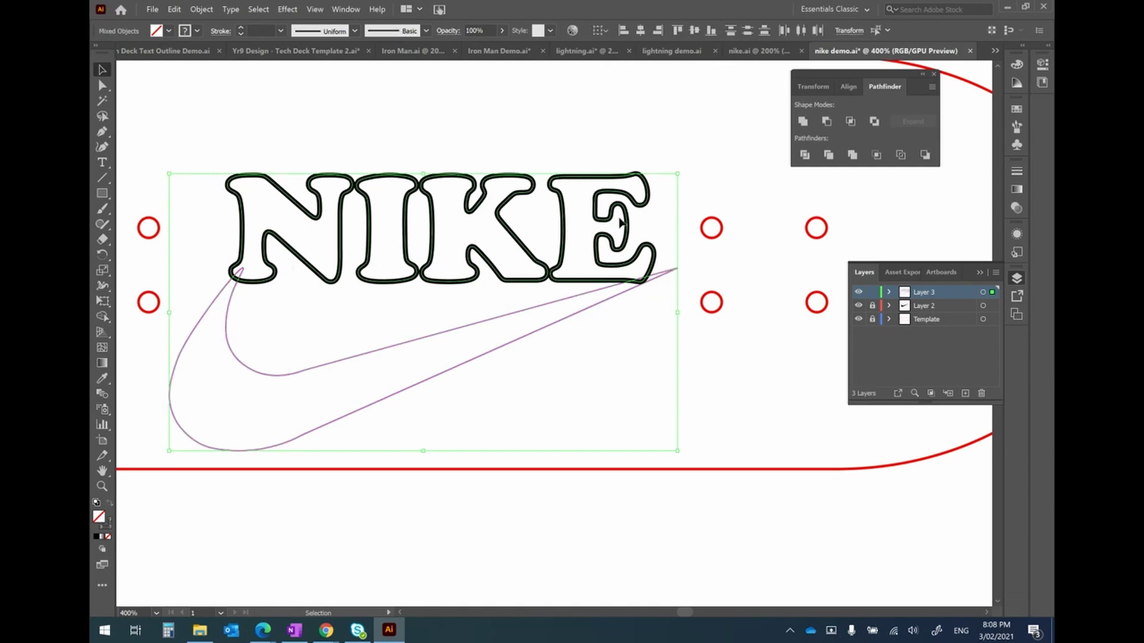
click(346, 9)
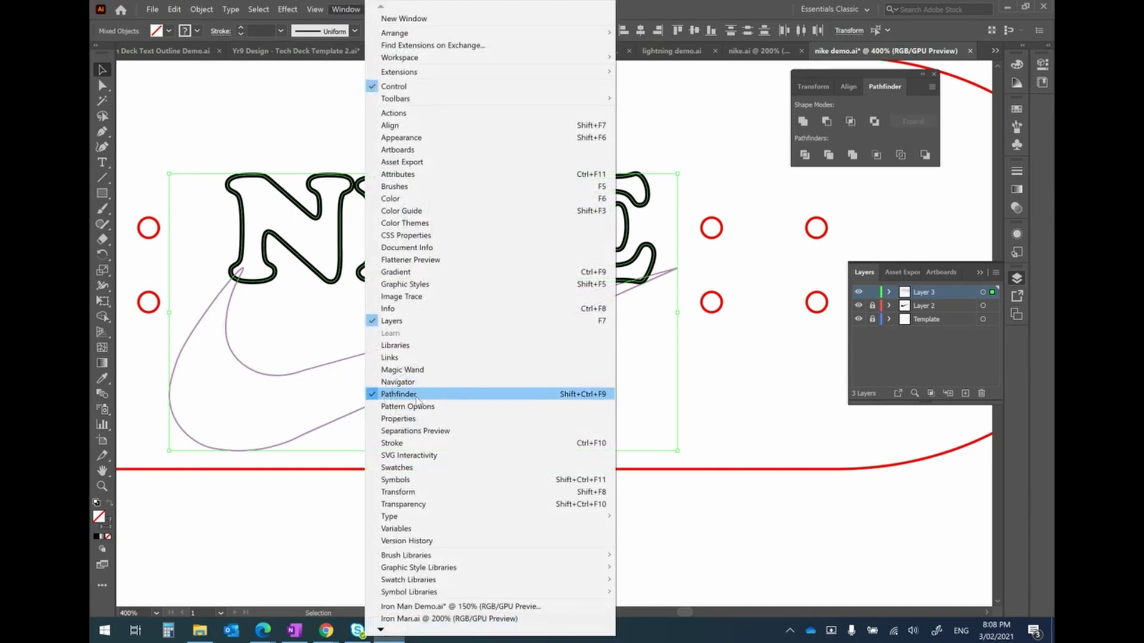
click(689, 383)
click(688, 381)
drag(225, 154, 650, 405)
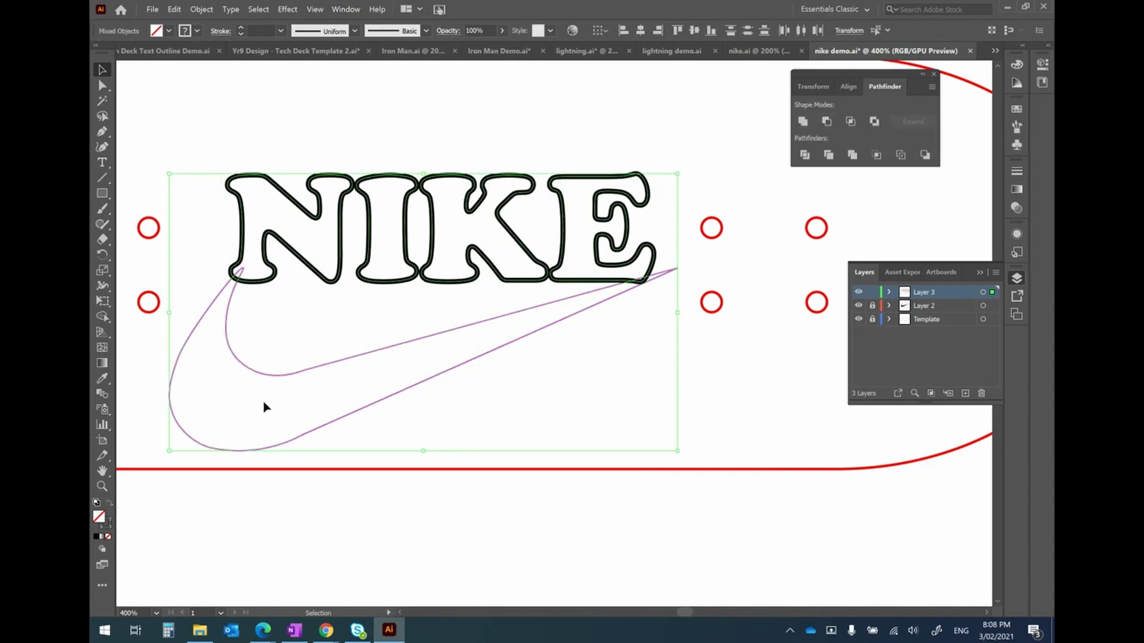
click(802, 123)
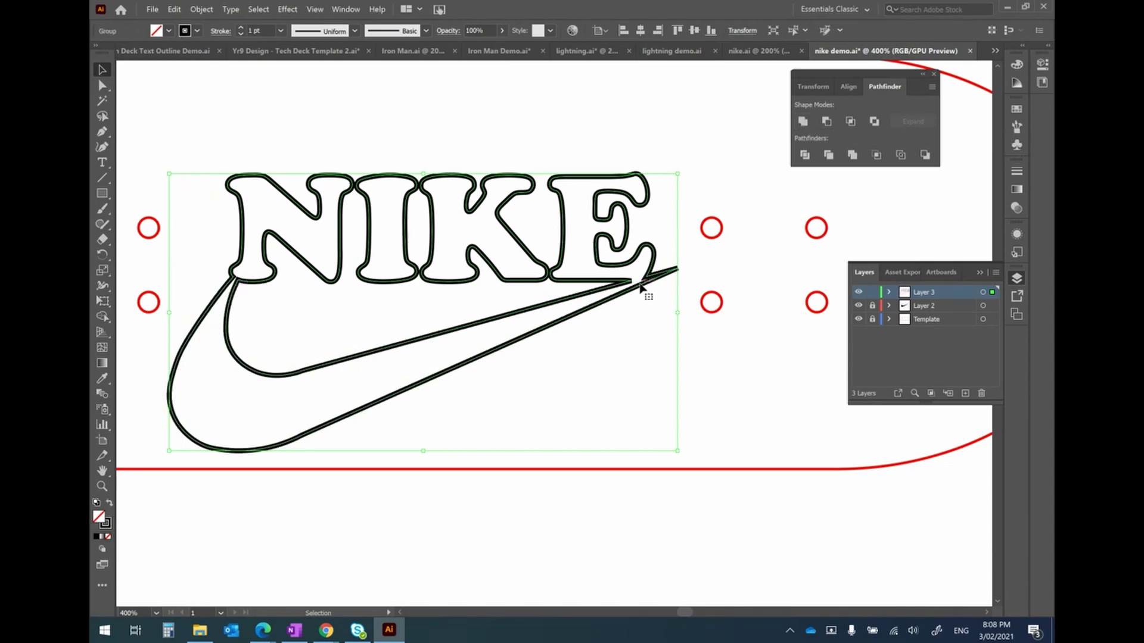
- Set the united logo's stroke weight to 0.25 pt and deselect it
click(280, 31)
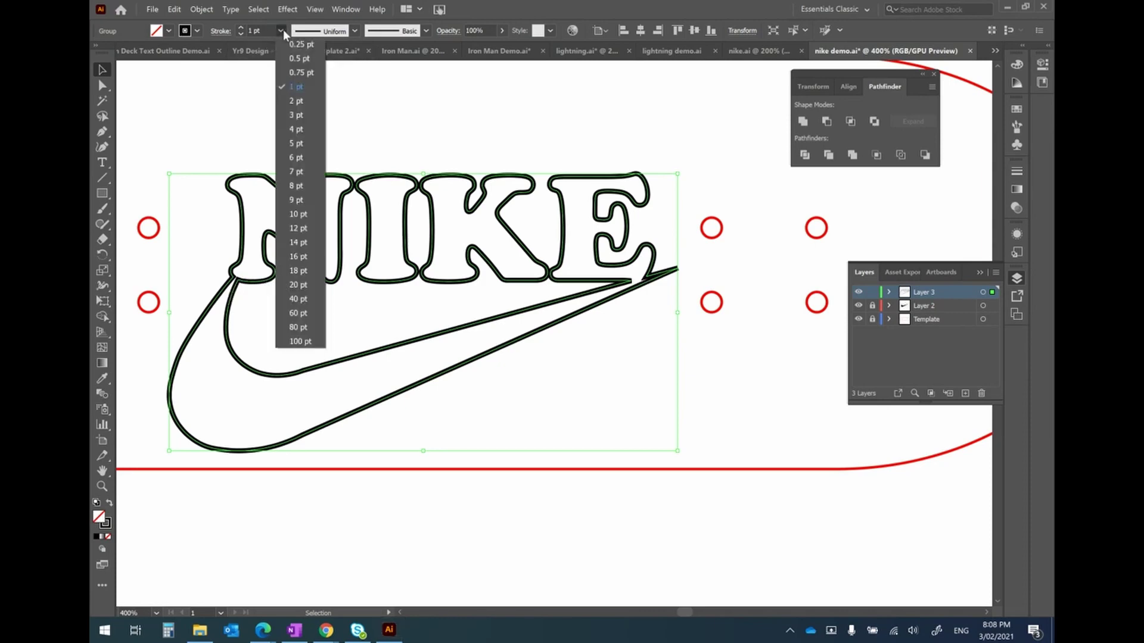
click(292, 46)
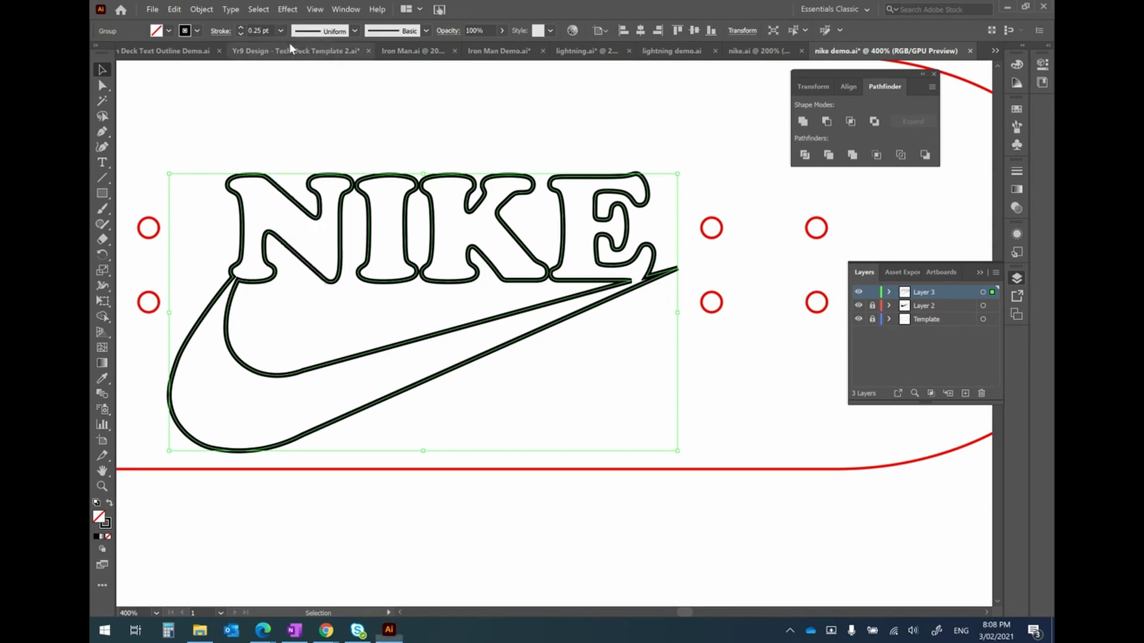
click(316, 306)
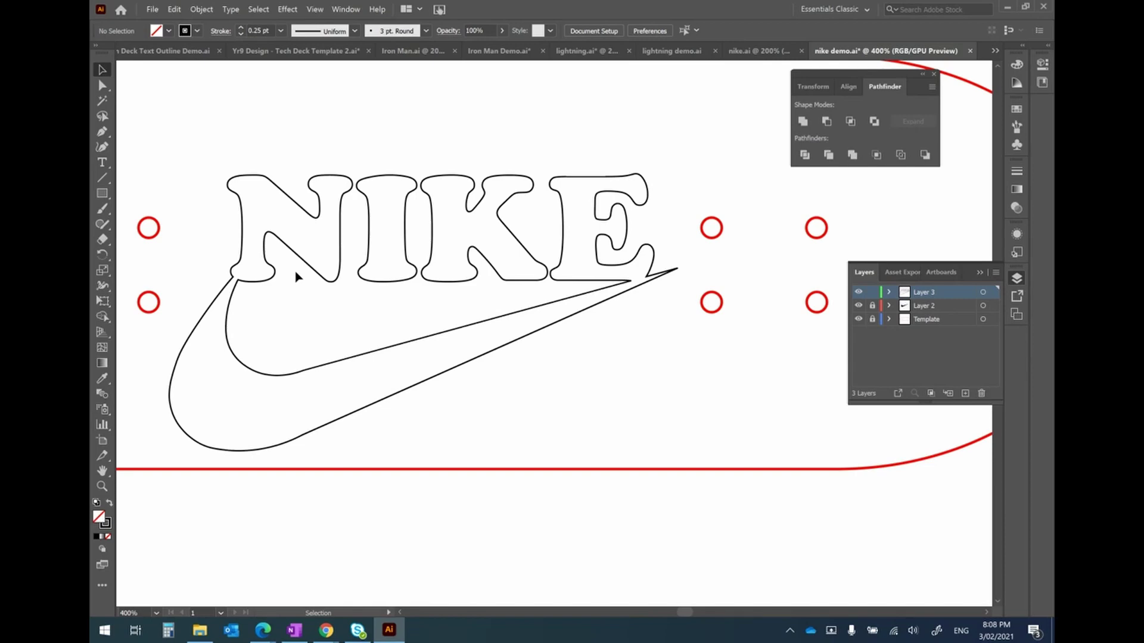
- Undo the stroke change and the unite so the lettering and swoosh are separate objects, with nothing selected
key(a)
key(ctrl+a)
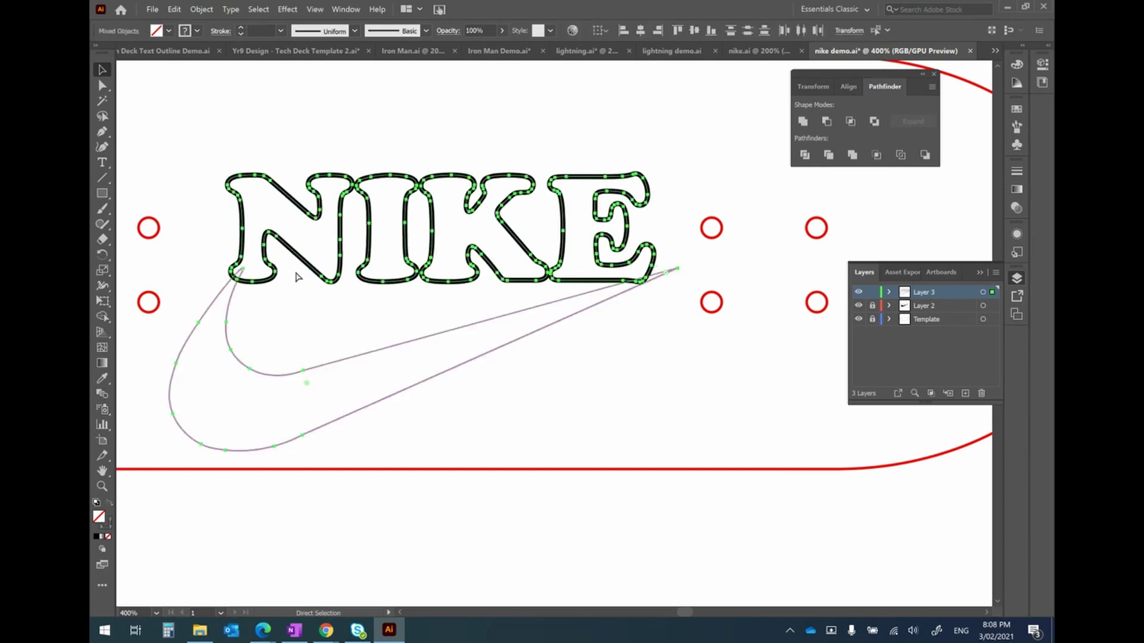
key(v)
click(360, 314)
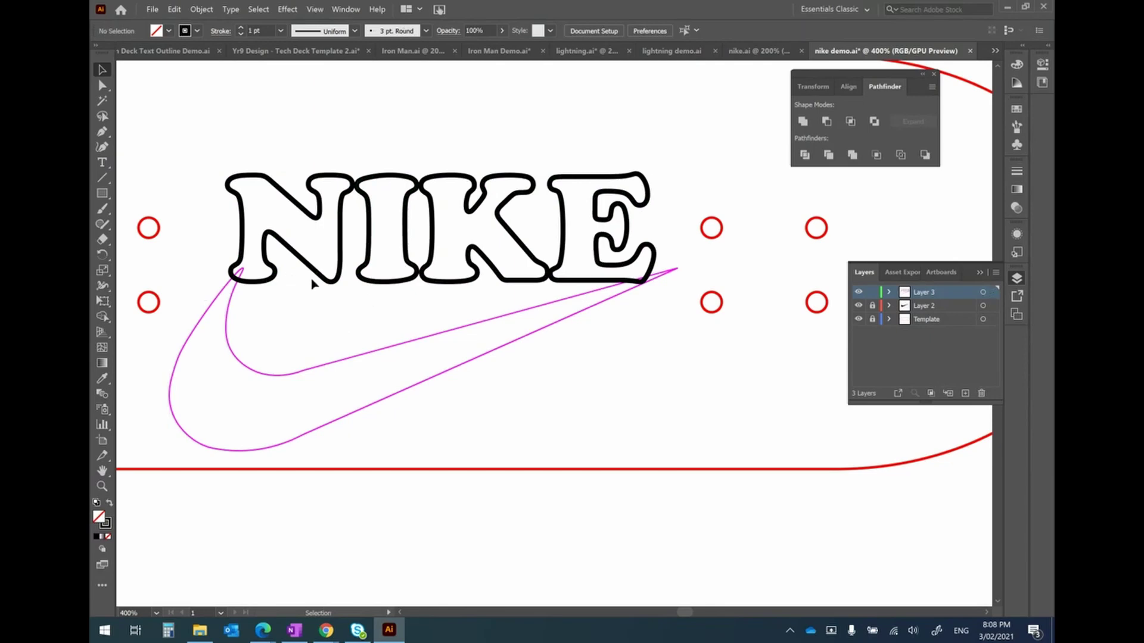
- Move the NIKE lettering up clear of the swoosh and swap the swoosh's stroke and fill to make it solid magenta
drag(340, 286, 364, 207)
click(355, 350)
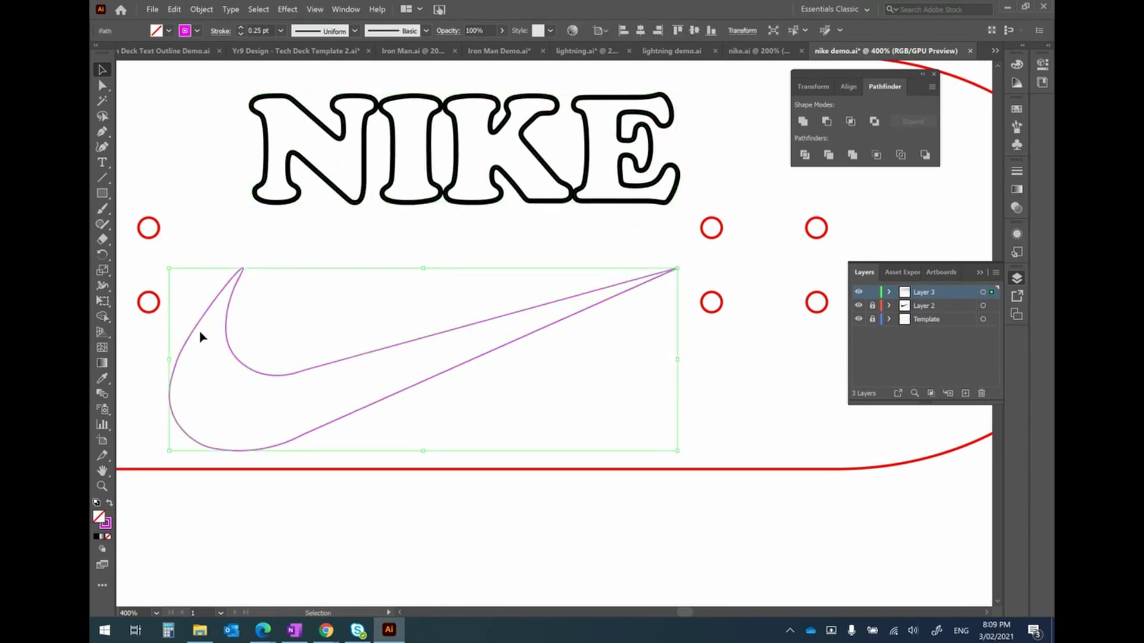
click(109, 504)
key(a)
click(235, 396)
key(v)
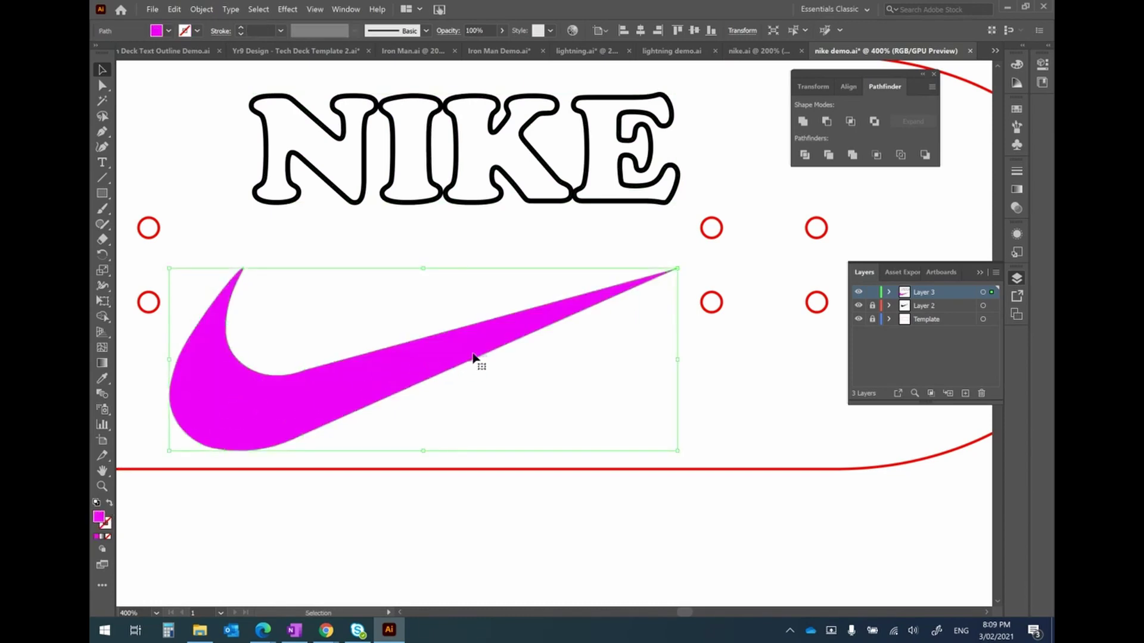
- Enlarge the solid magenta swoosh slightly and move it up below the NIKE lettering
drag(169, 271, 150, 208)
drag(398, 366, 431, 335)
click(469, 204)
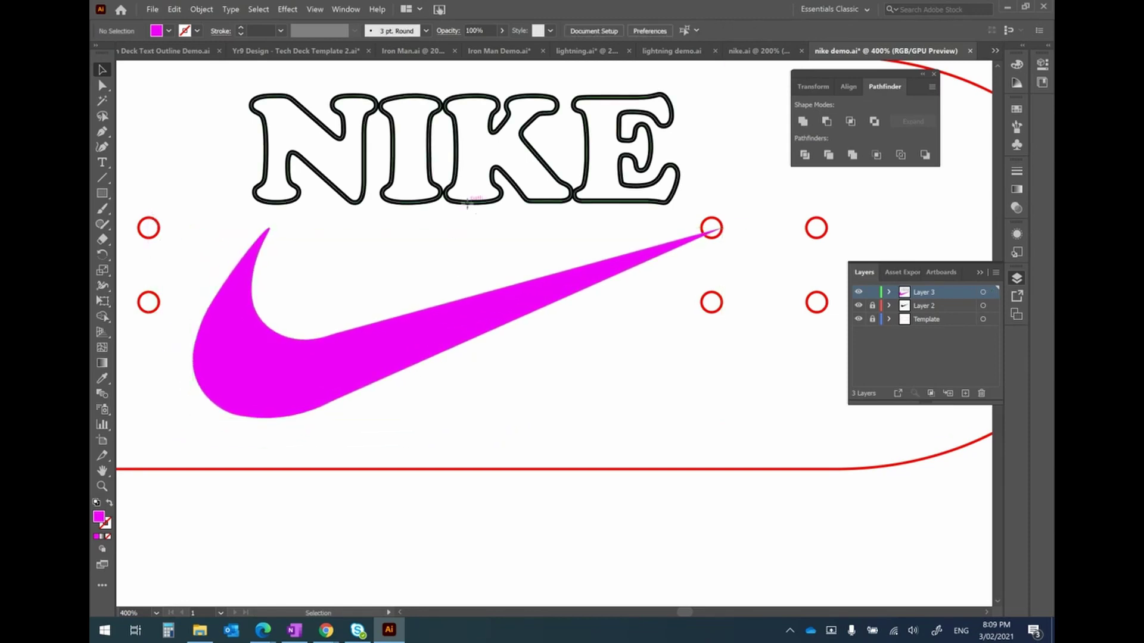
- Shrink the NIKE lettering and place it inside the thick part of the swoosh
click(468, 204)
drag(680, 204, 396, 123)
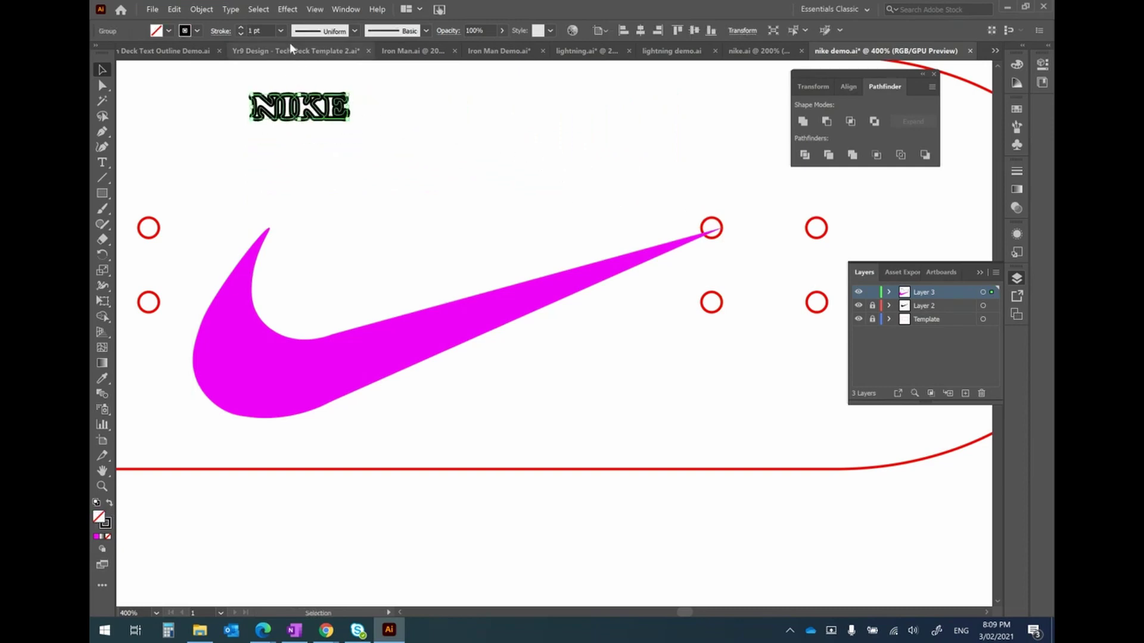
drag(288, 123, 308, 381)
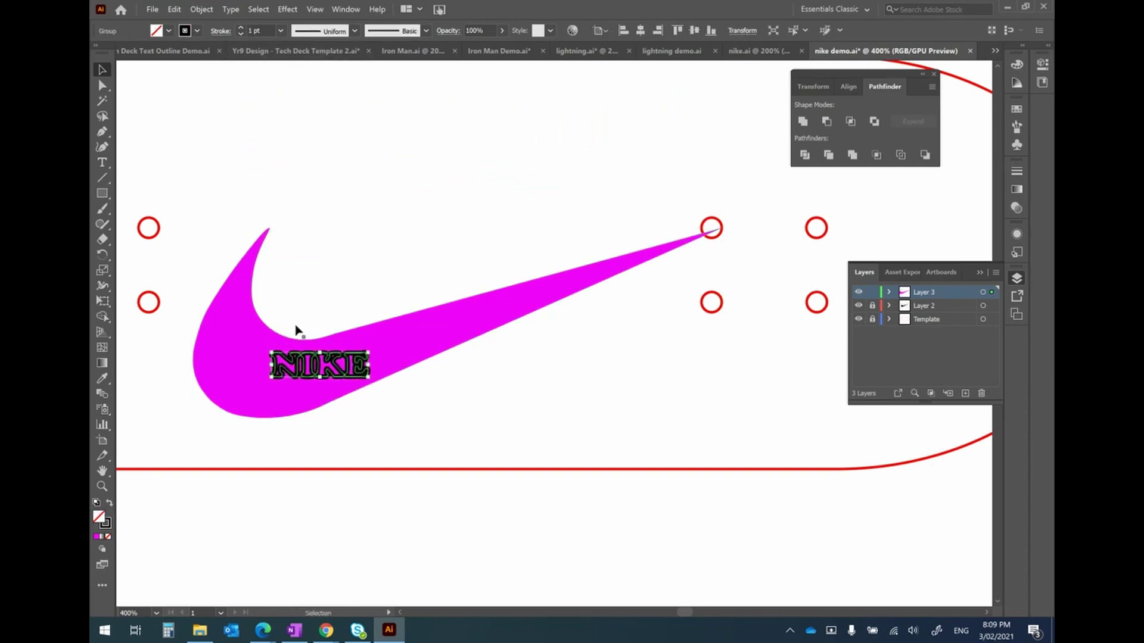
- Set the NIKE lettering's stroke to 0.25 pt and rotate it to follow the swoosh's slope, keeping it inside the shape
click(281, 30)
click(284, 42)
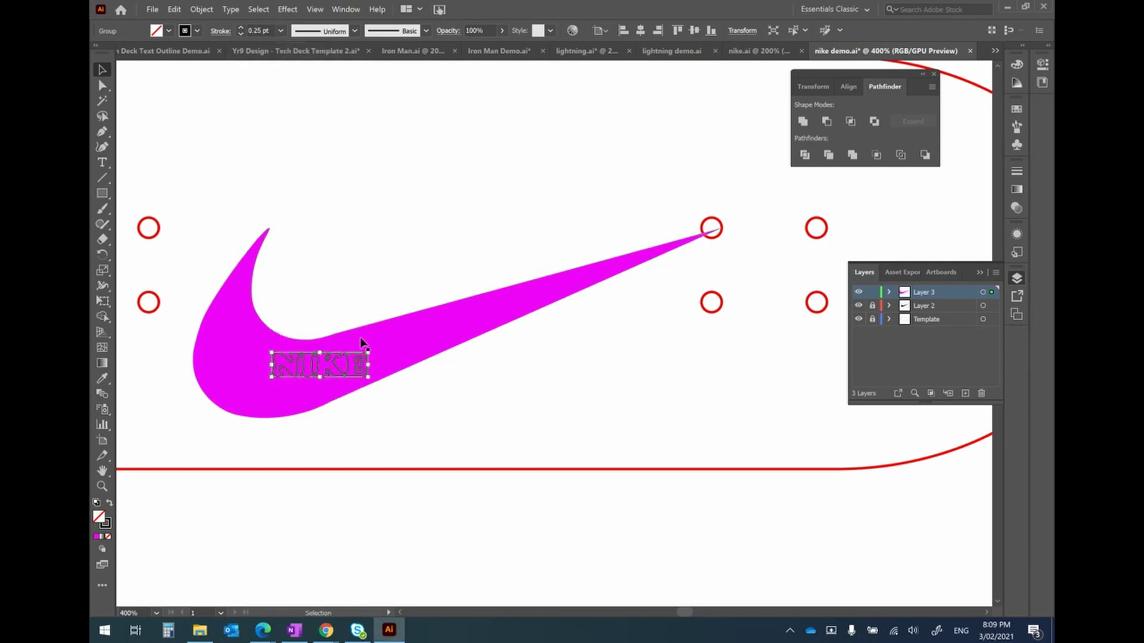
mouse_move(373, 349)
mouse_down()
mouse_move(381, 335)
mouse_move(344, 362)
mouse_move(379, 356)
mouse_up()
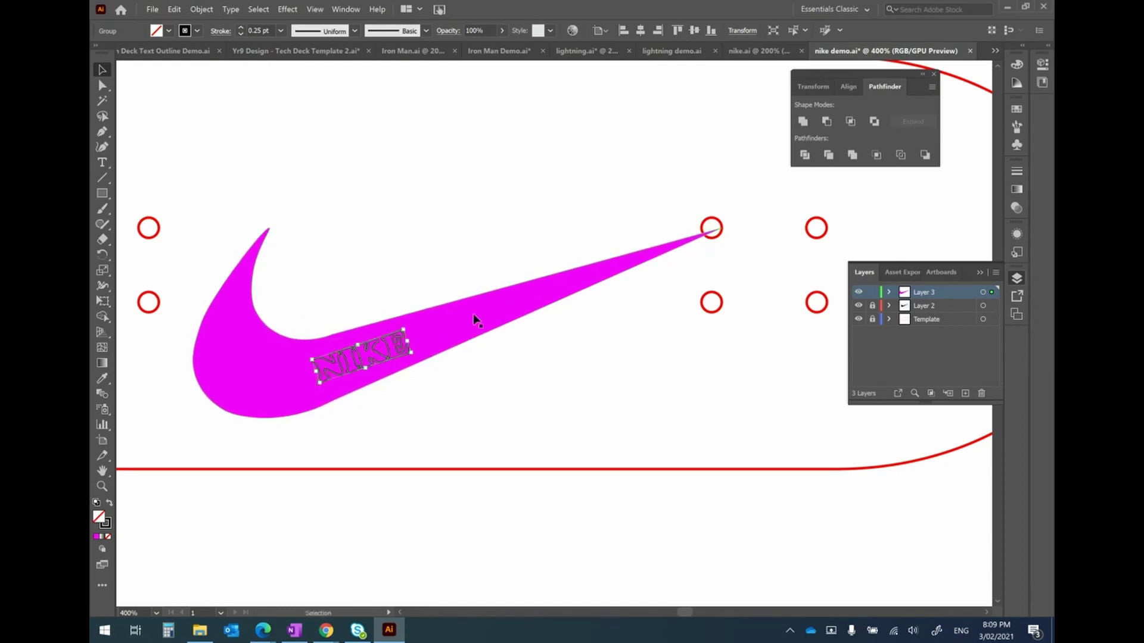
click(364, 246)
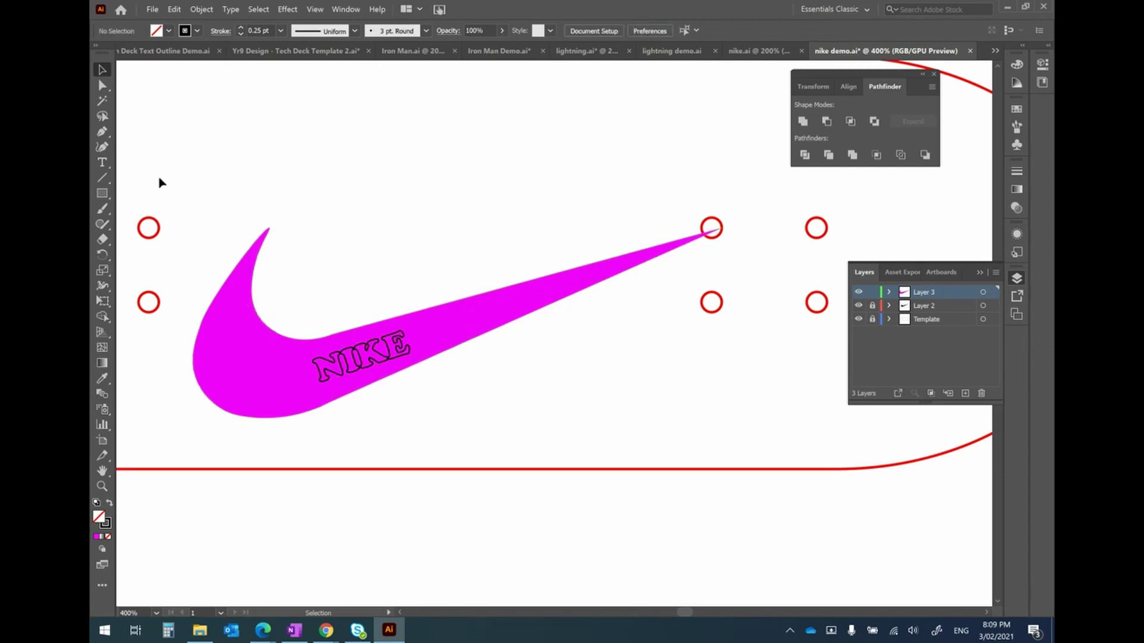
- Select the swoosh and the NIKE lettering and cut the letters out of the swoosh with Minus Front
drag(233, 216, 492, 429)
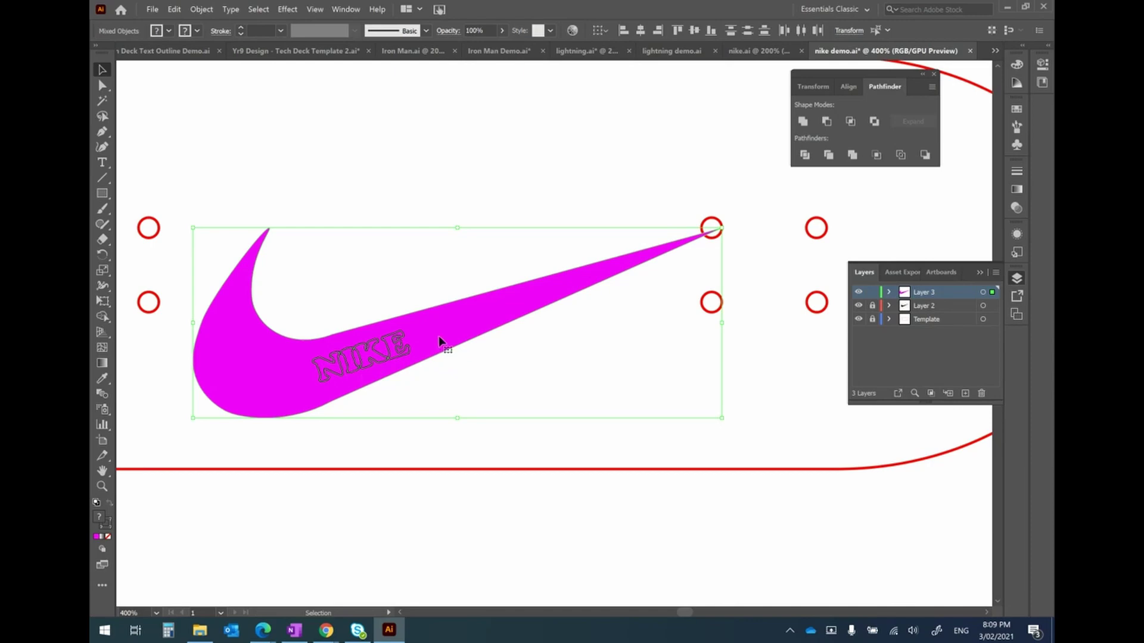
click(826, 122)
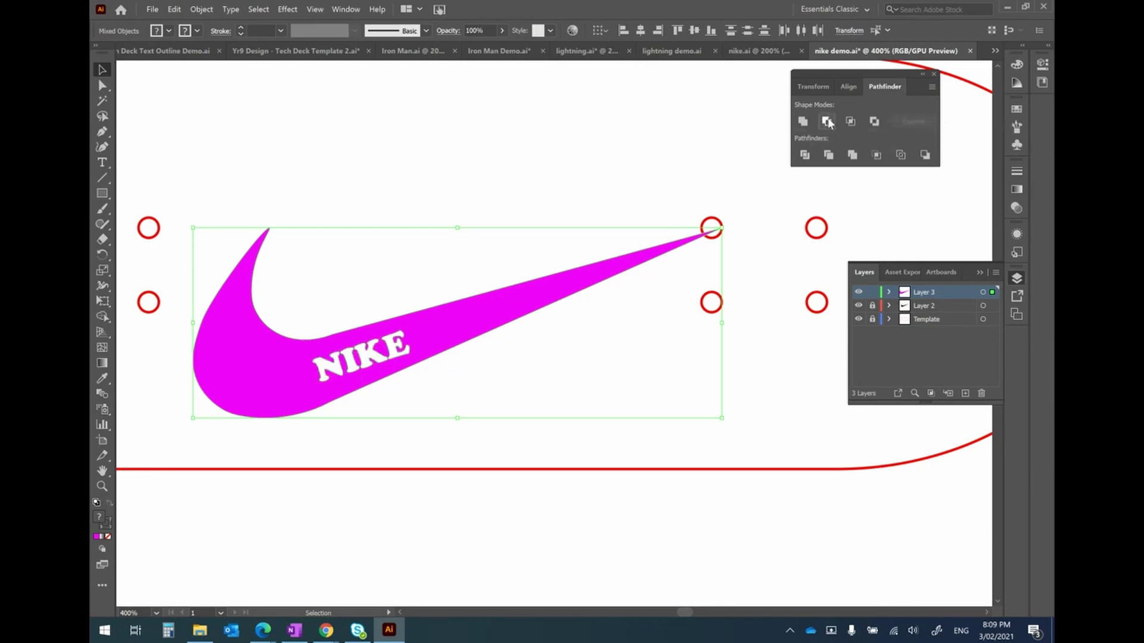
click(386, 295)
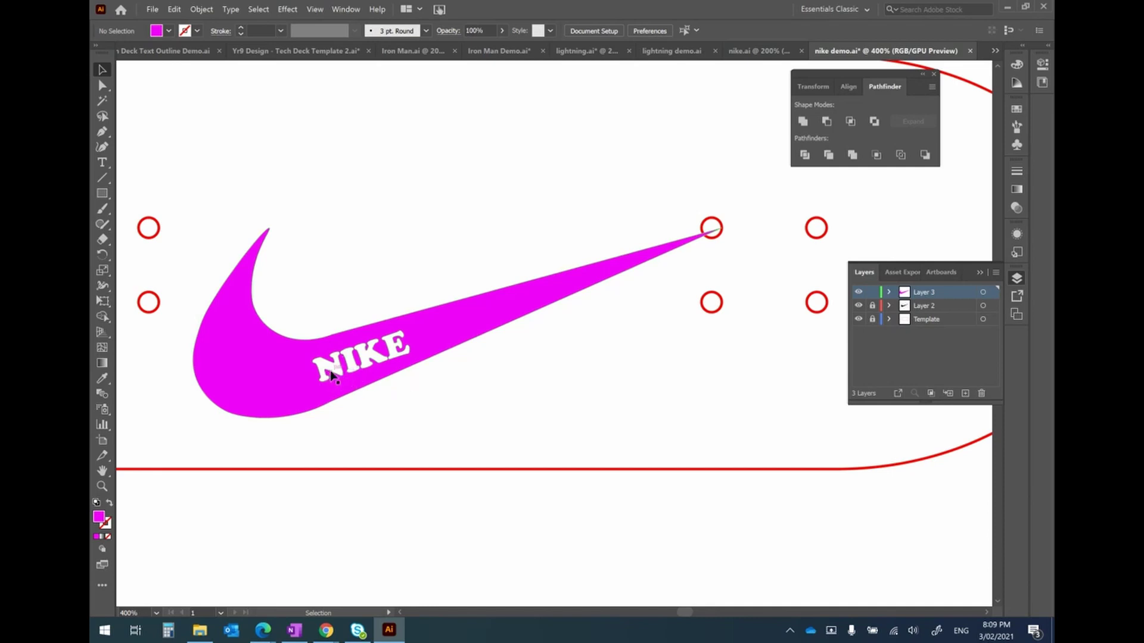
- Swap the cut-out swoosh's fill and stroke to a magenta outline with a 0.25 pt stroke
click(469, 343)
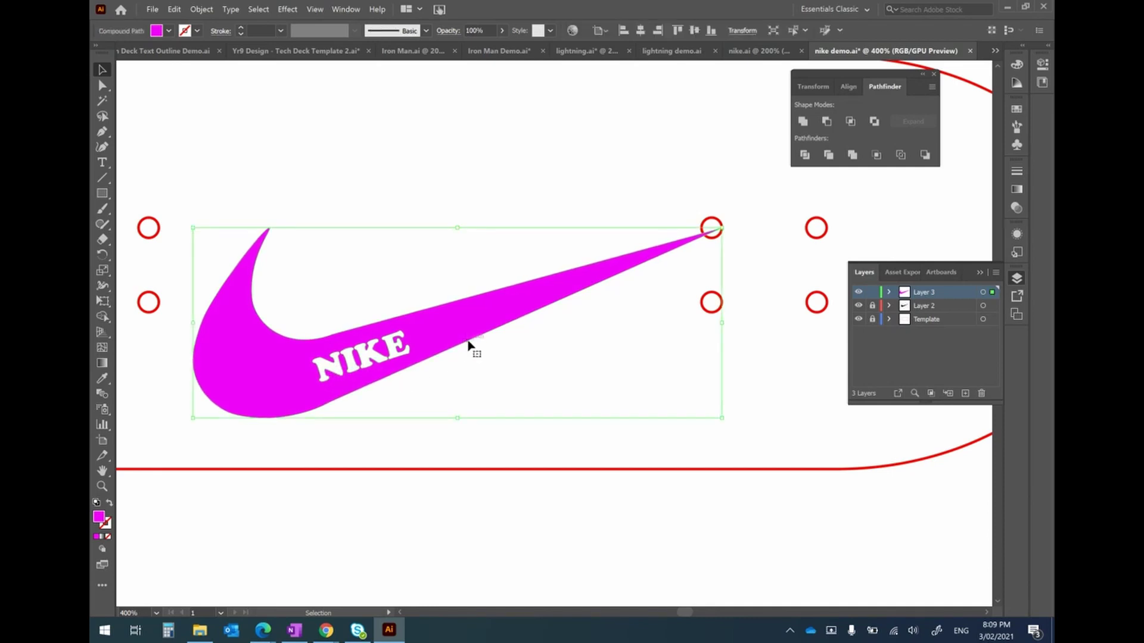
click(108, 504)
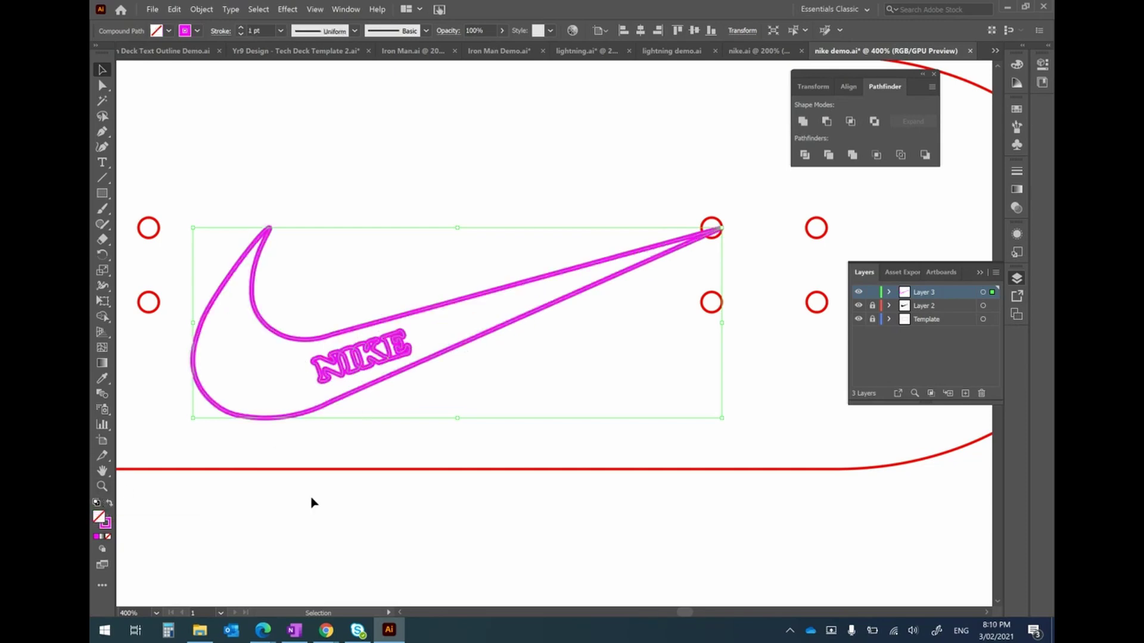
click(280, 30)
click(292, 44)
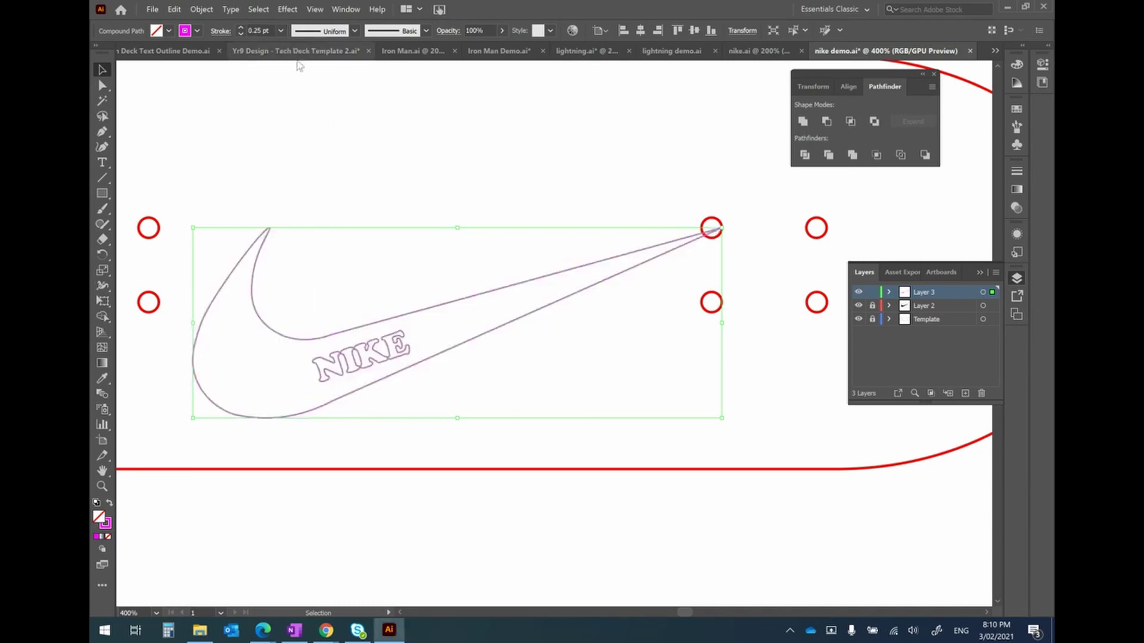
- Move the finished swoosh logo up on the deck so its tip clears the screw hole, and deselect it
click(529, 256)
mouse_move(444, 310)
mouse_down()
mouse_move(429, 258)
mouse_move(433, 284)
mouse_move(439, 266)
mouse_move(450, 270)
mouse_up()
click(451, 416)
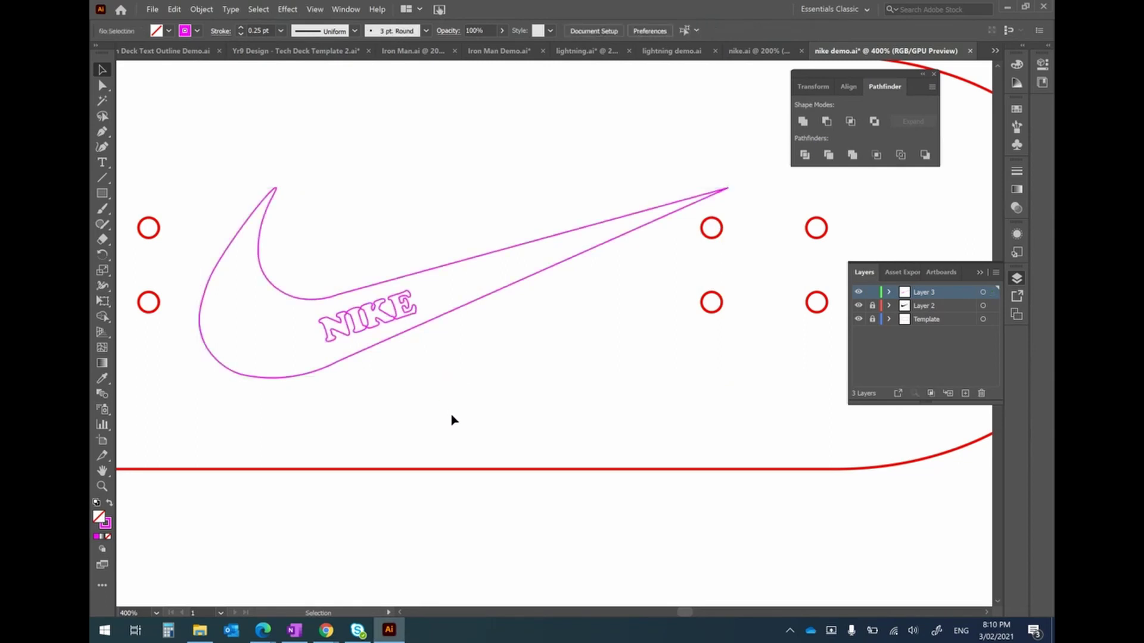